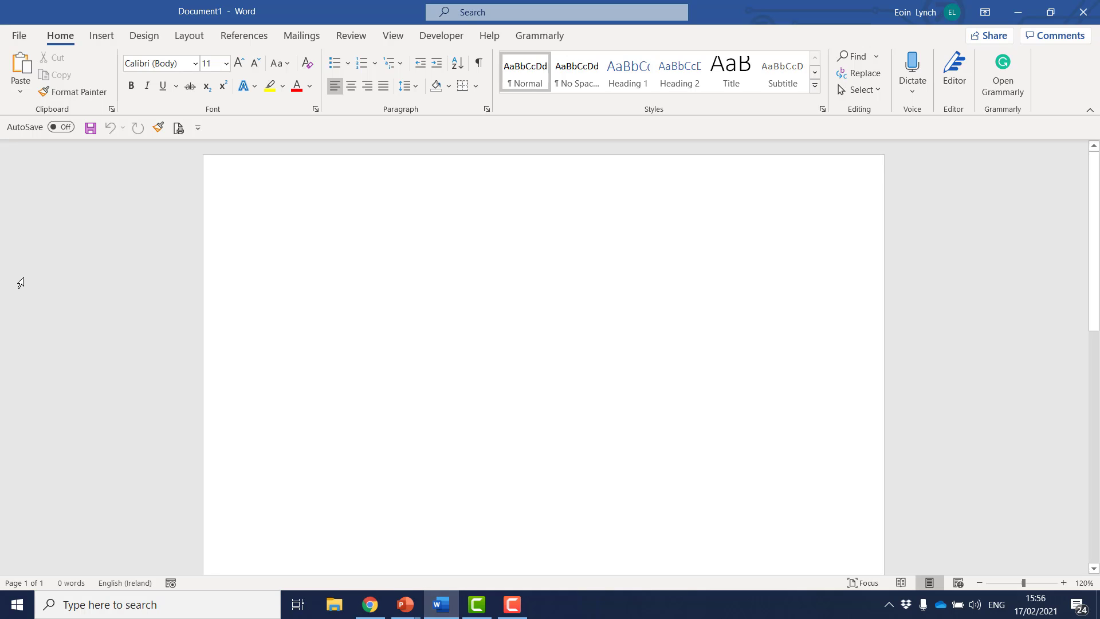
Step: Draw a rounded rectangle about 1.85 cm high and 3.53 cm wide near the upper-left corner of the page
left_click(102, 39)
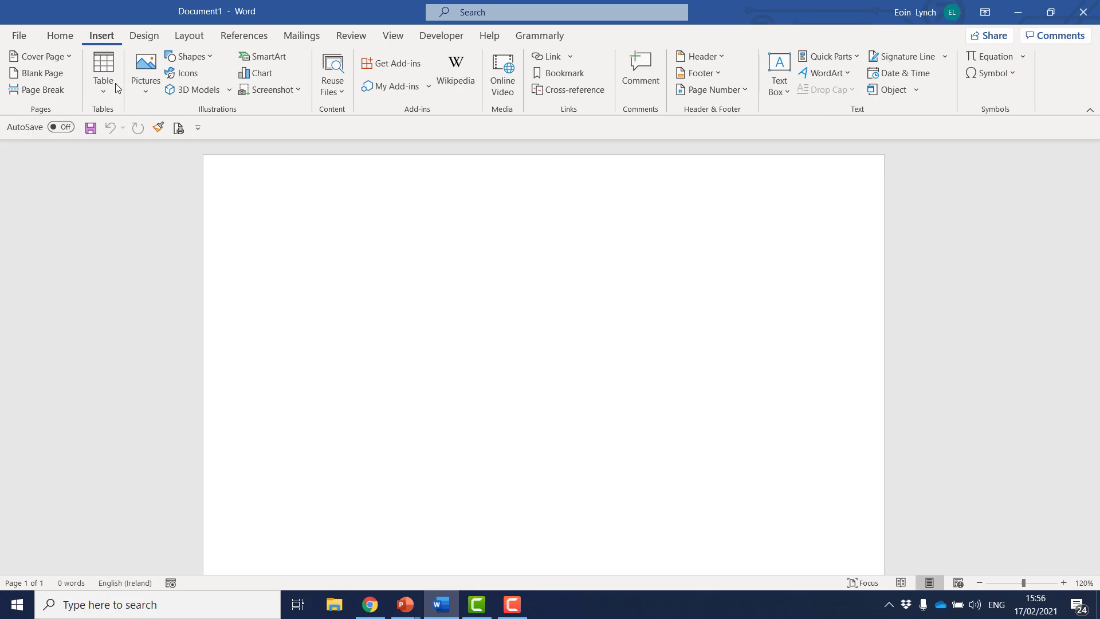
left_click(206, 58)
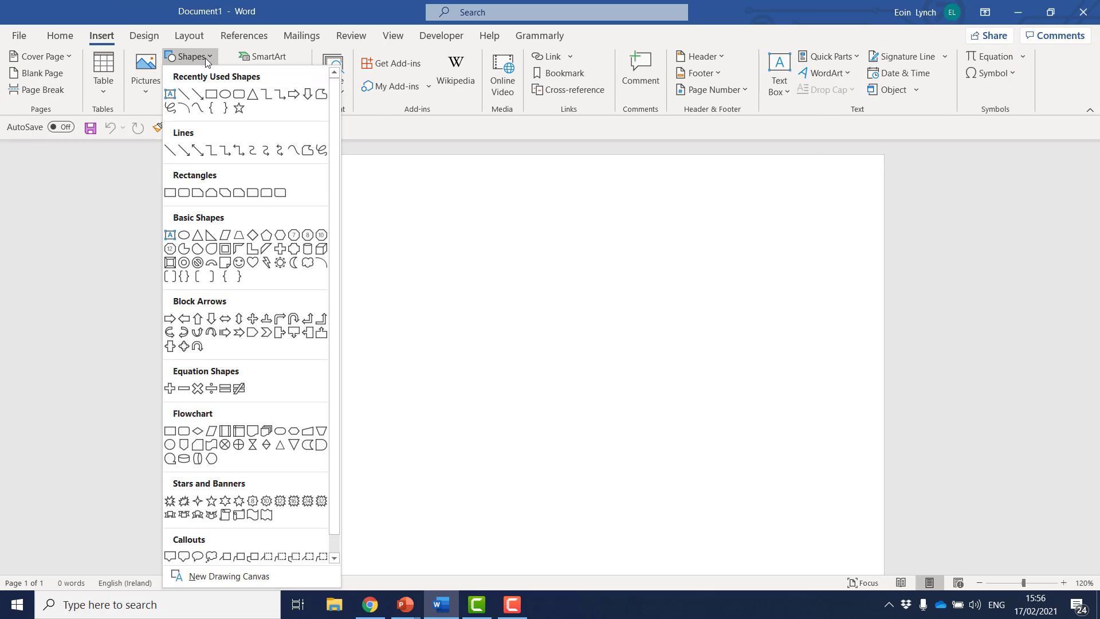
left_click(238, 99)
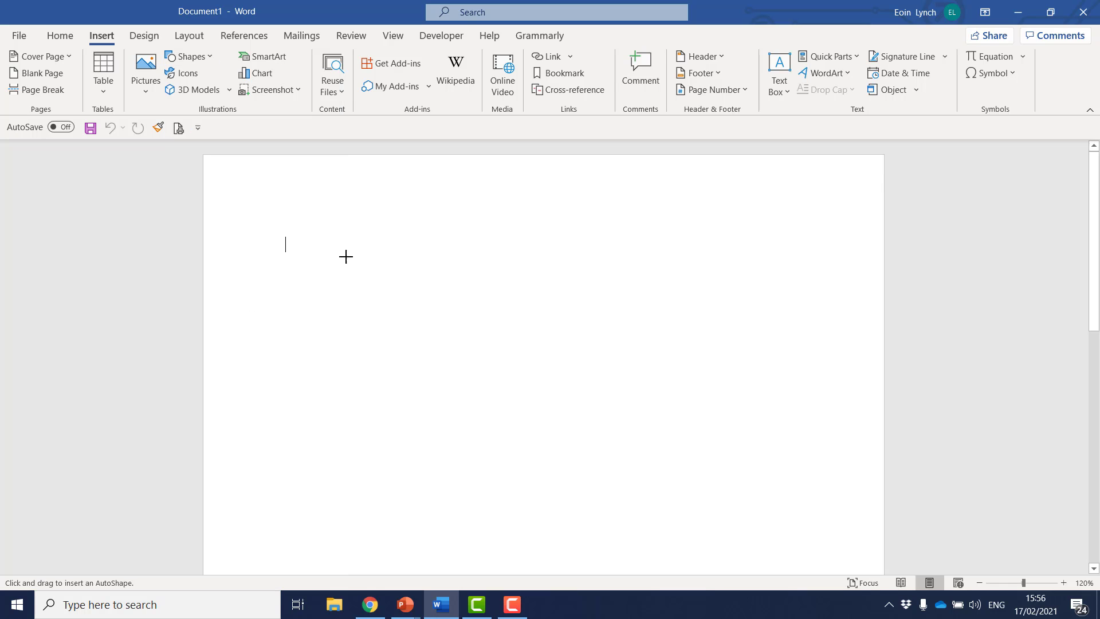
left_click_drag(287, 216, 404, 277)
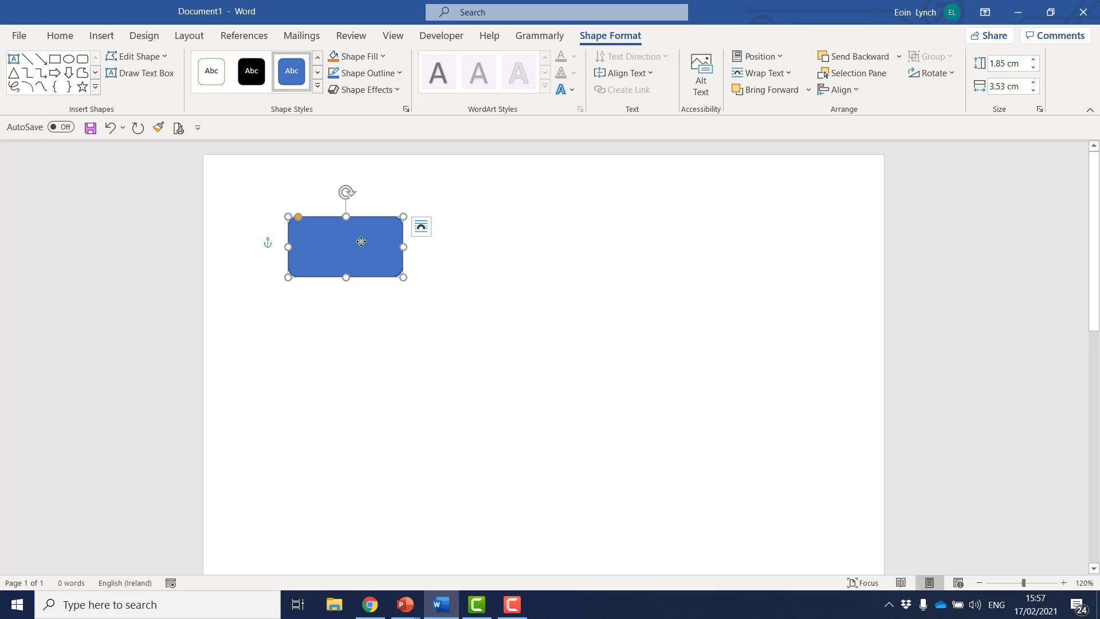
Step: Duplicate the rounded rectangle to form an evenly spaced horizontal row of four matching shapes
left_click_drag(361, 241, 509, 234)
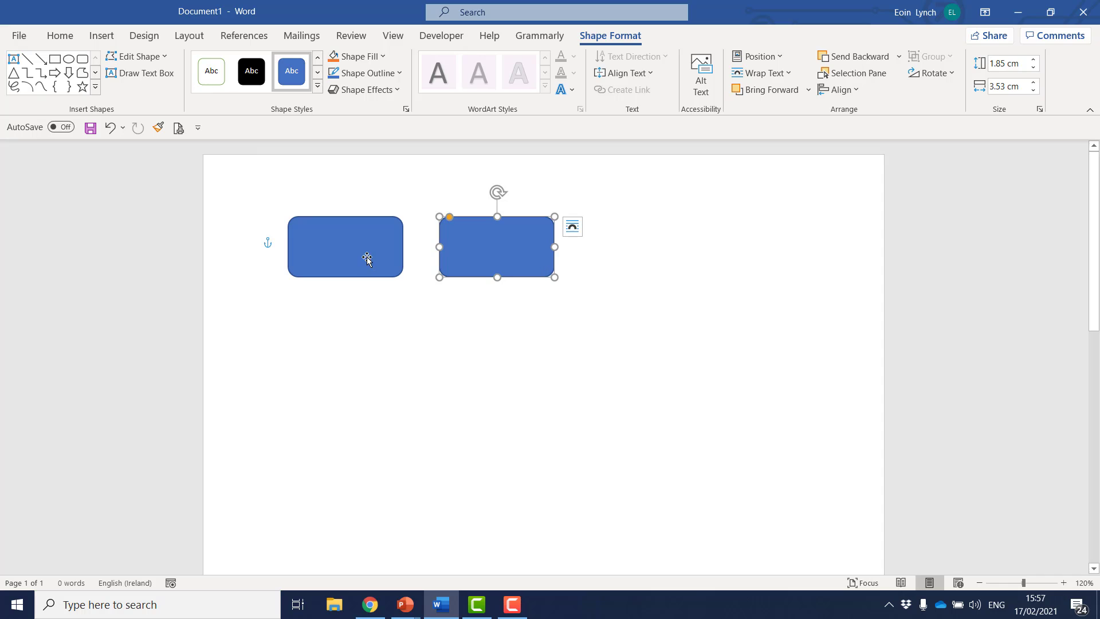
mouse_move(472, 250)
left_mouse_down()
mouse_move(462, 263)
mouse_move(457, 251)
left_mouse_up()
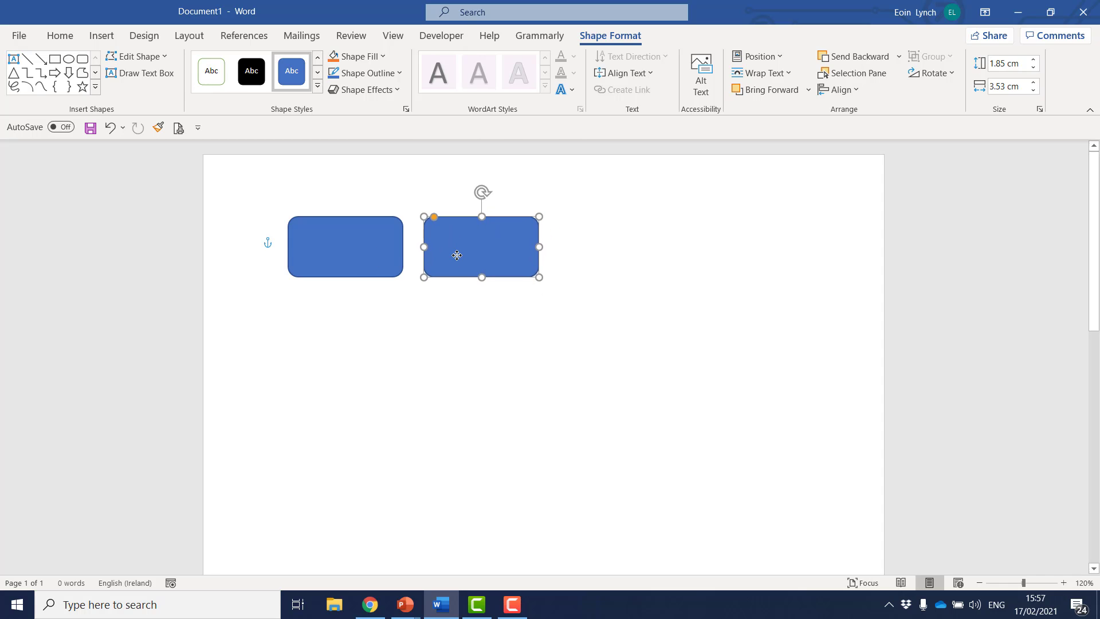
left_click(374, 247, "ctrl")
left_click_drag(374, 246, 614, 263)
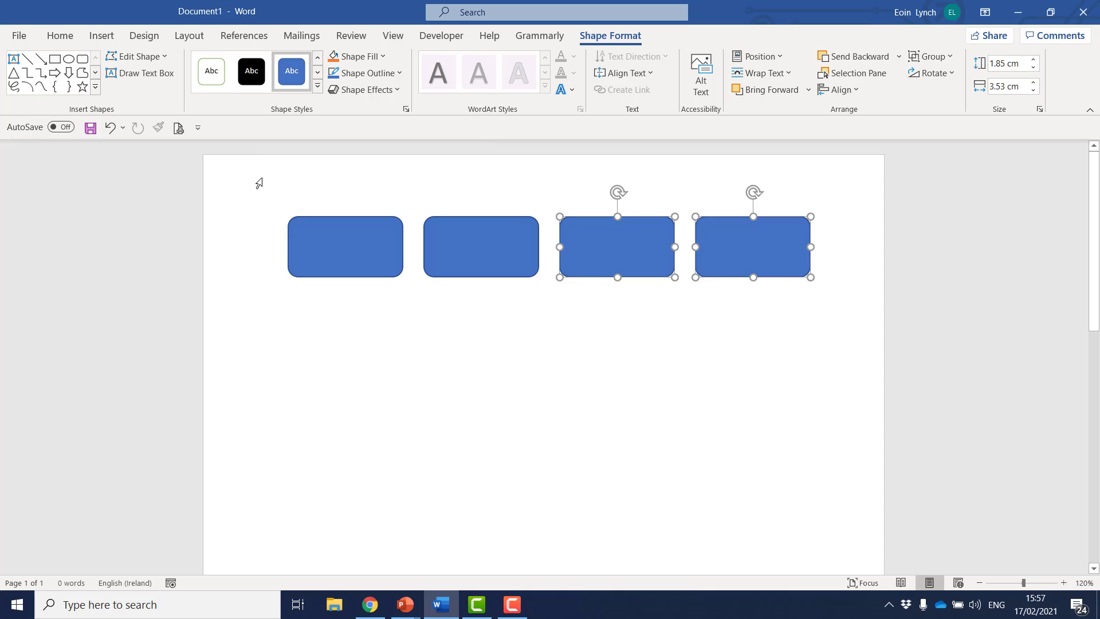
Step: Delete all four rounded rectangles from the page
left_click_drag(275, 216, 610, 310)
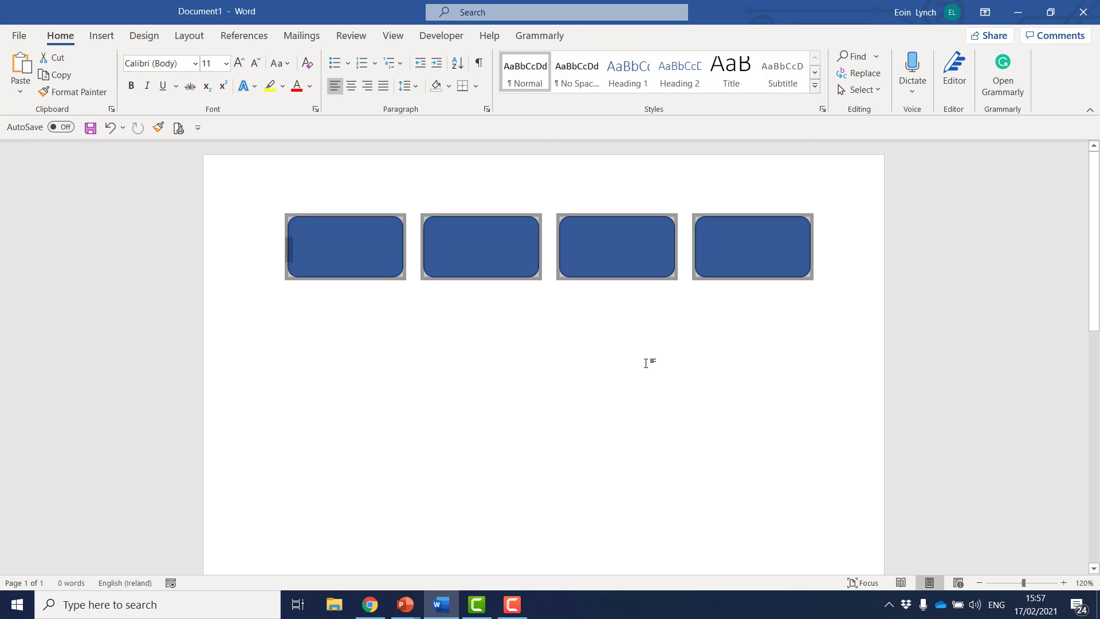
key("Delete")
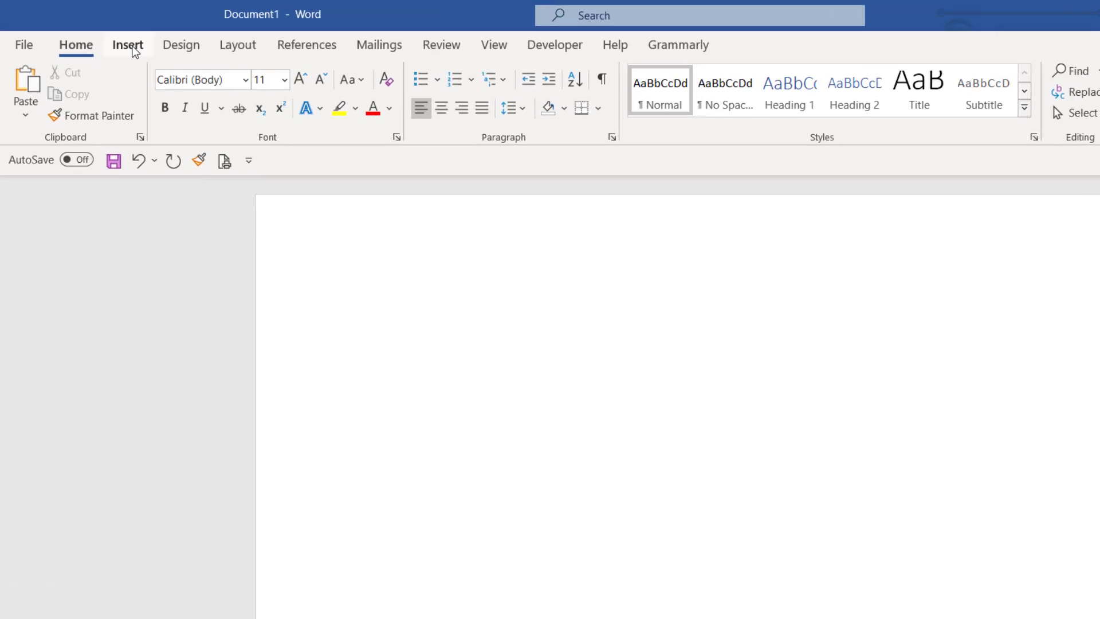
Step: Open the SmartArt graphic chooser and examine the layouts in the List, Process, Cycle and Hierarchy categories
left_click(102, 38)
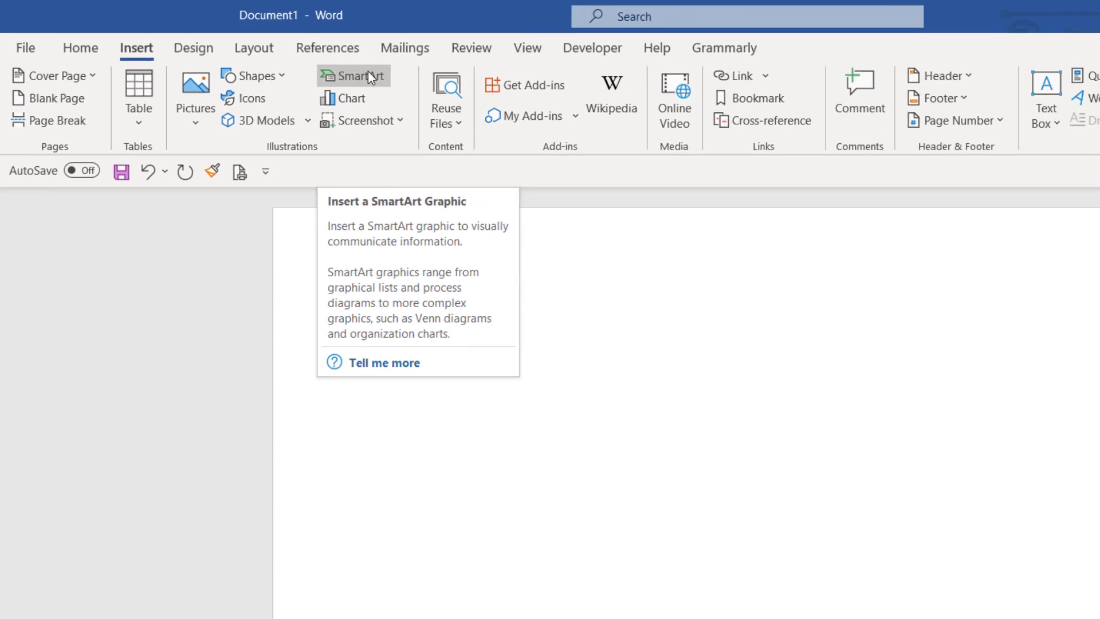
left_click(462, 91)
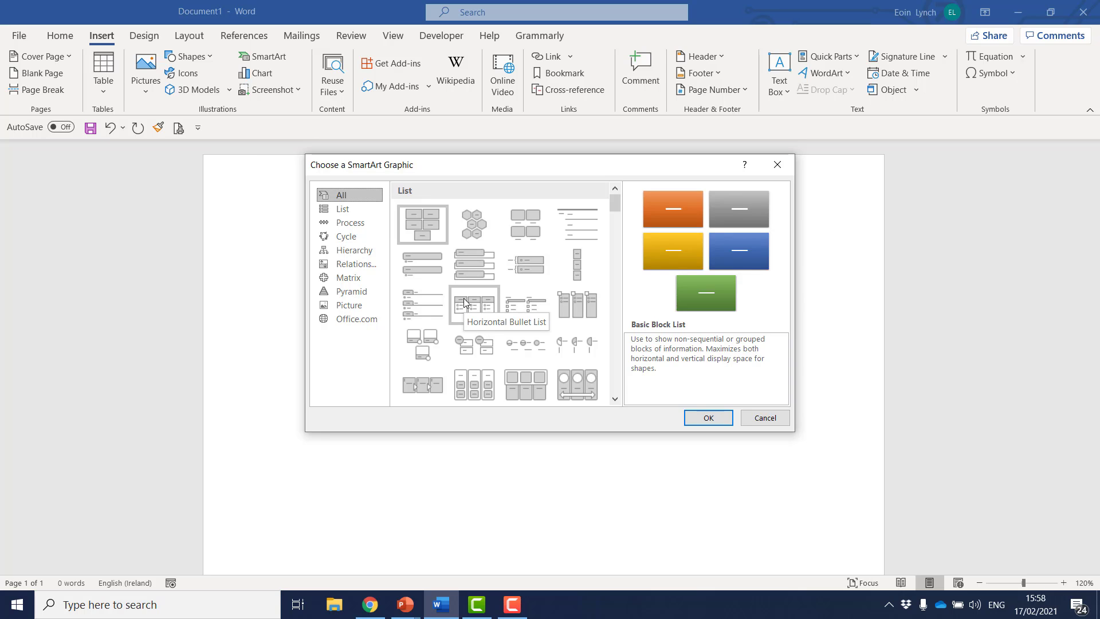
left_click(357, 210)
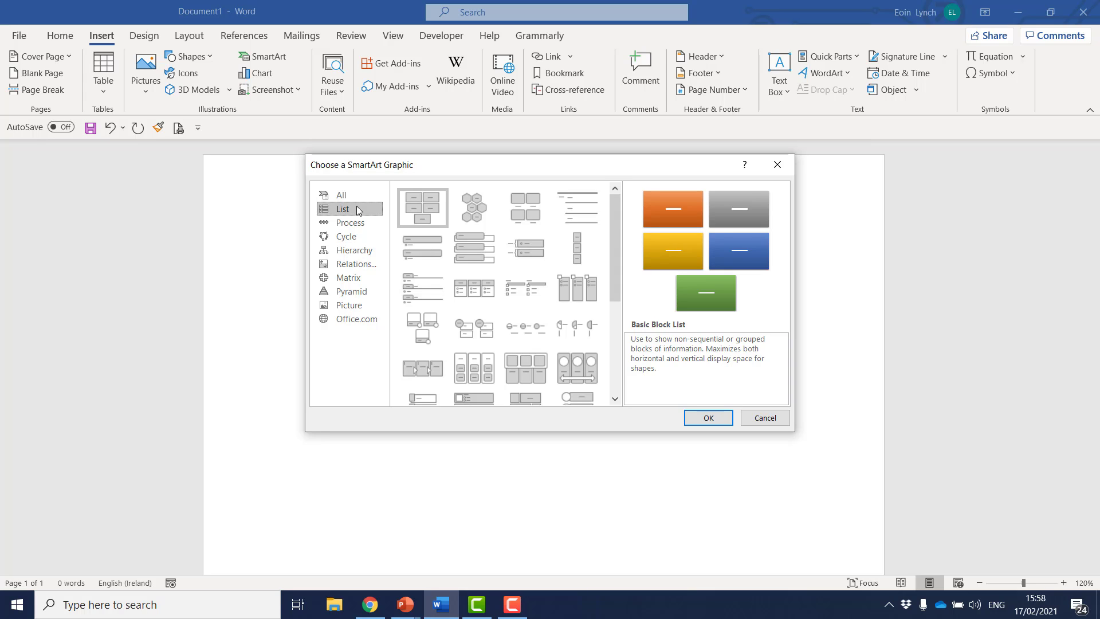
left_click(359, 223)
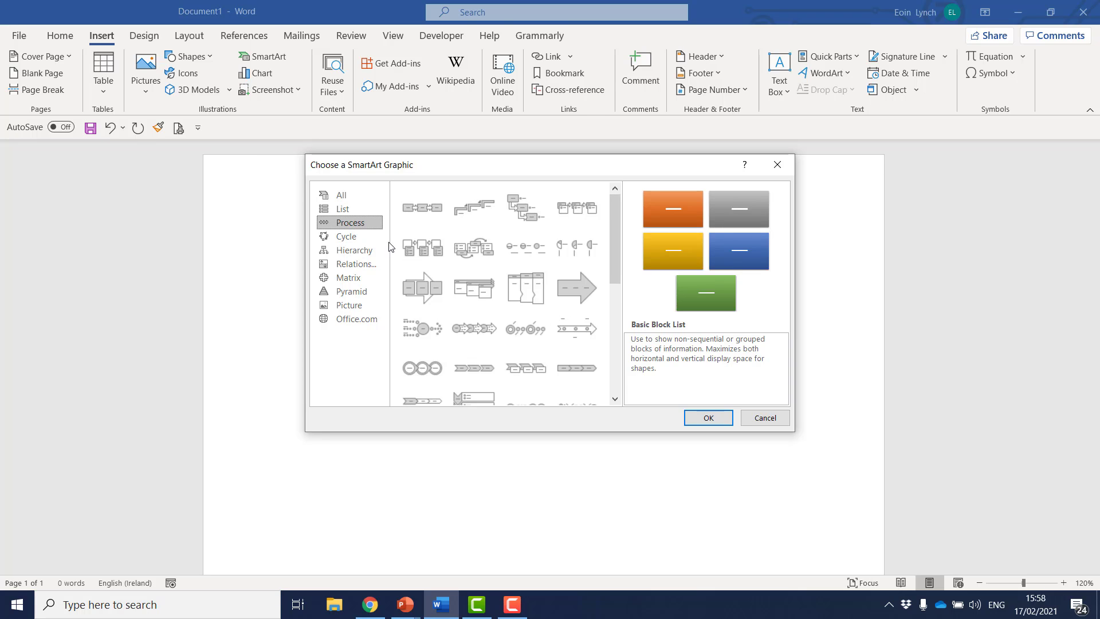
left_click_drag(616, 263, 616, 274)
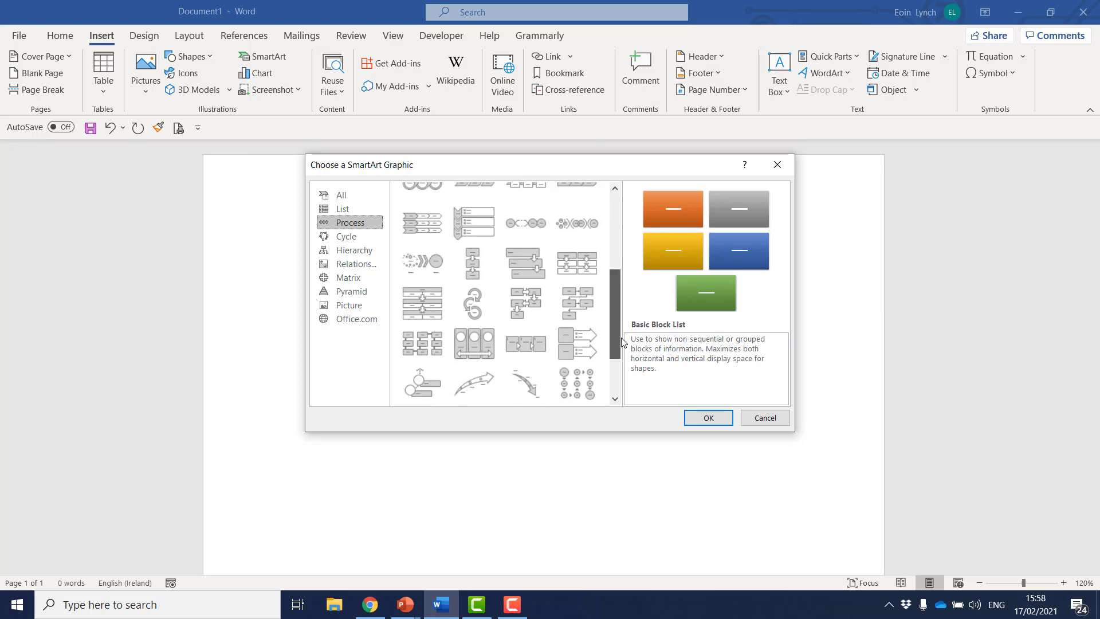
scroll(618, 252, "up", 2)
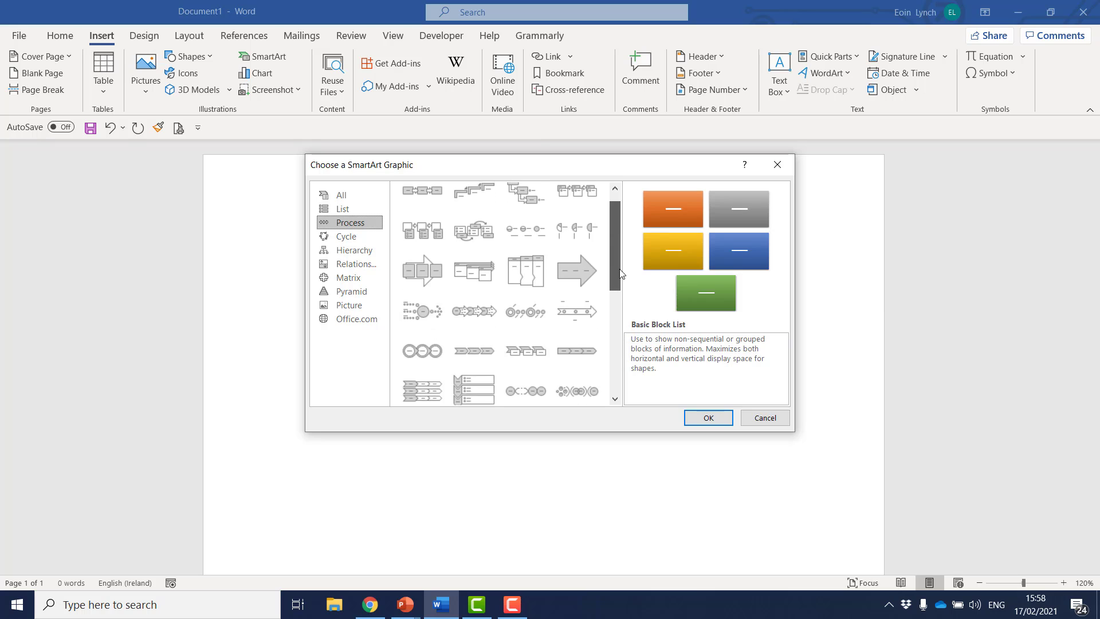
left_click(352, 237)
left_click(354, 250)
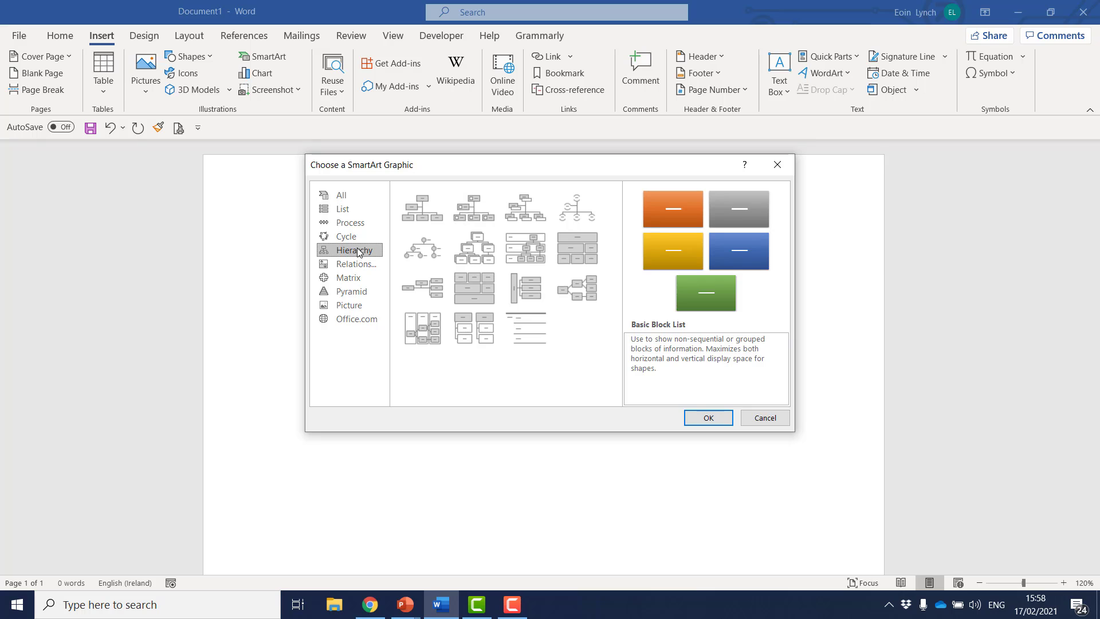
left_click(348, 208)
Step: Insert a Basic Process SmartArt graphic from the Process category
left_click(353, 225)
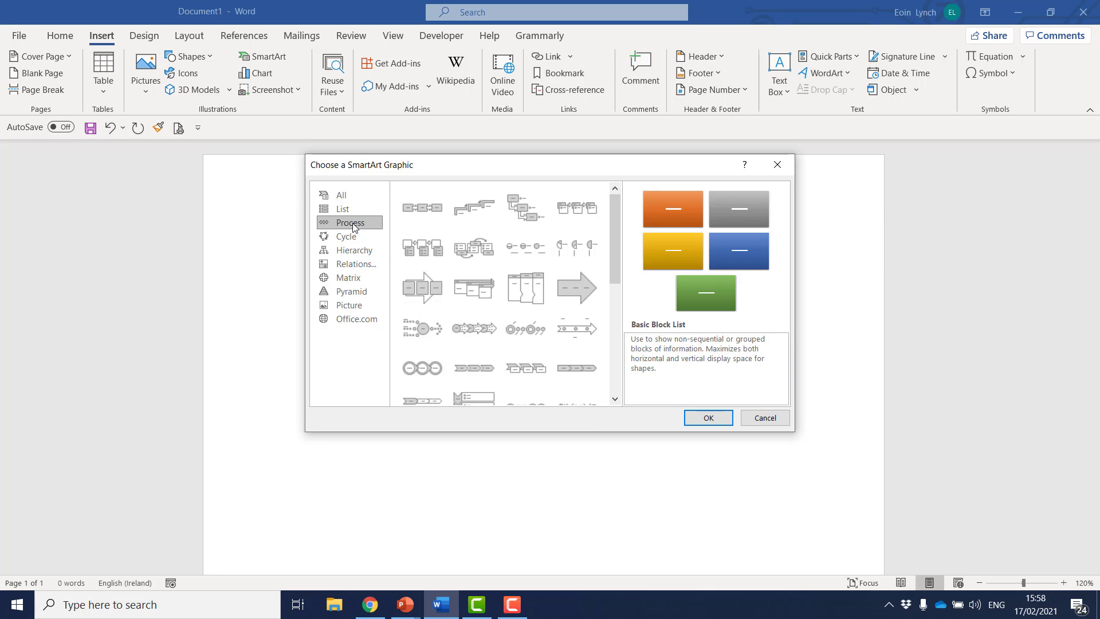
left_click(418, 215)
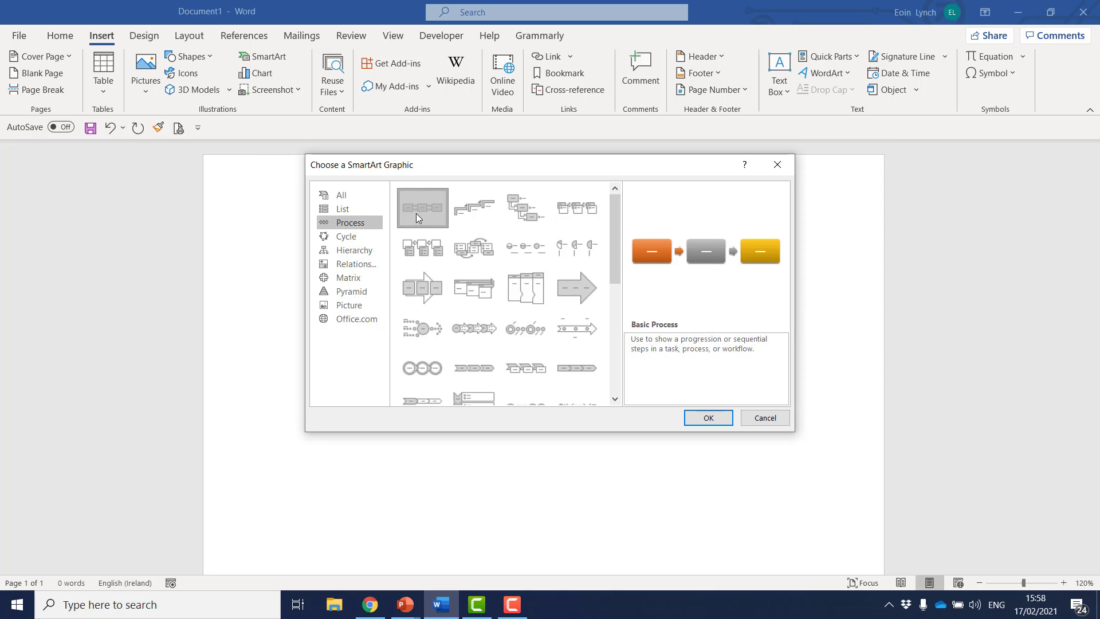
left_click(709, 419)
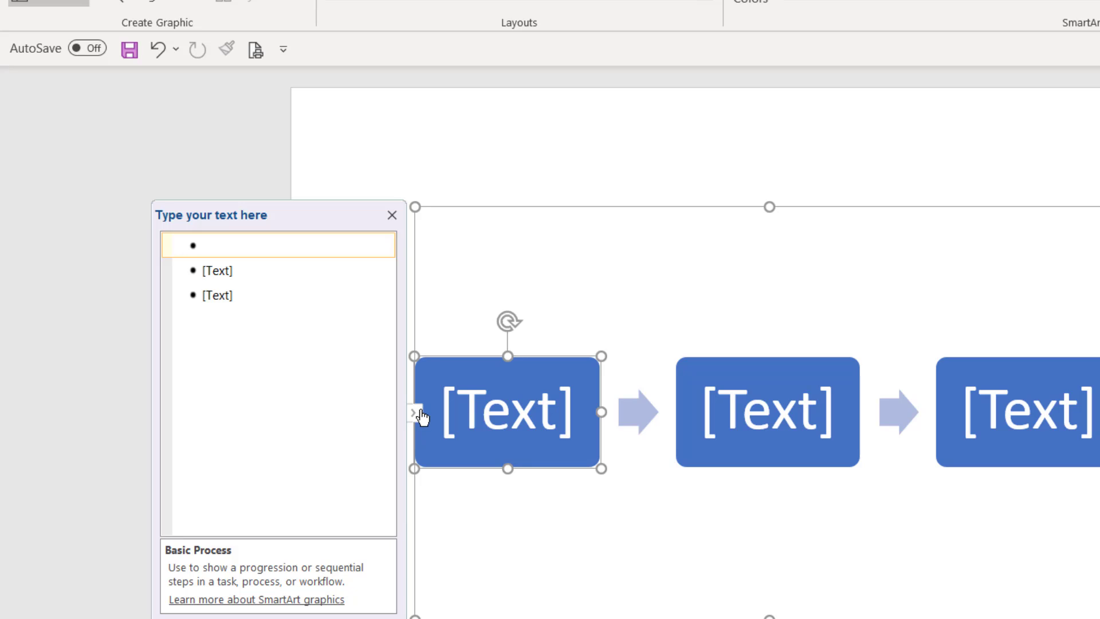
Step: Label the three process boxes Phase 1, Phase 2 and Phase 3, and add a fourth box labelled Phase 4
left_click(419, 419)
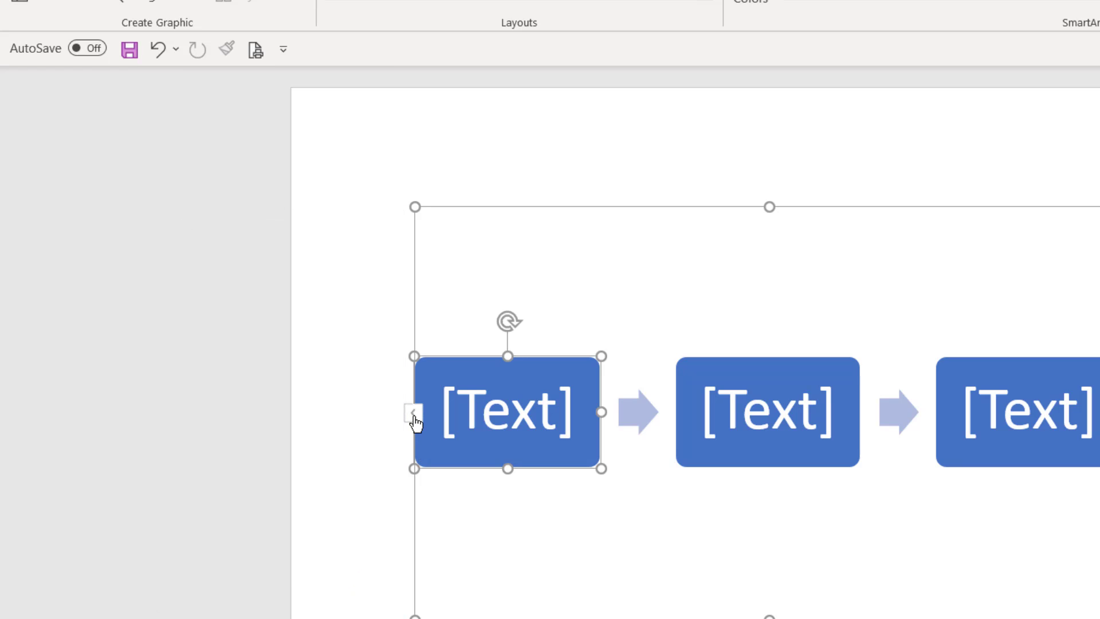
left_click(413, 420)
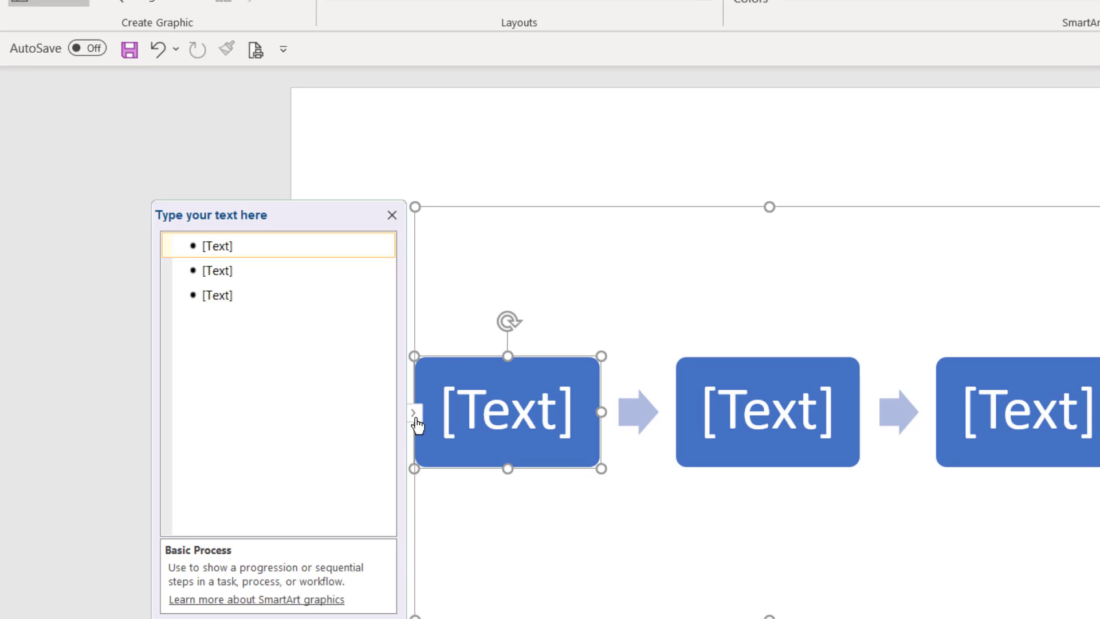
left_click(282, 247)
type("Phase 1")
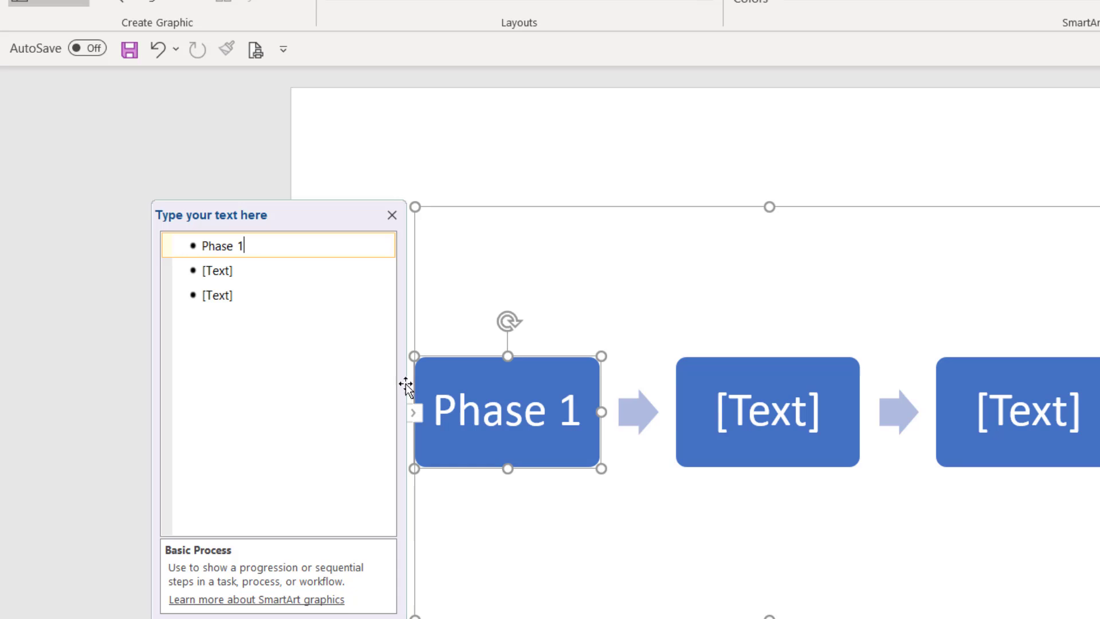
left_click(268, 285)
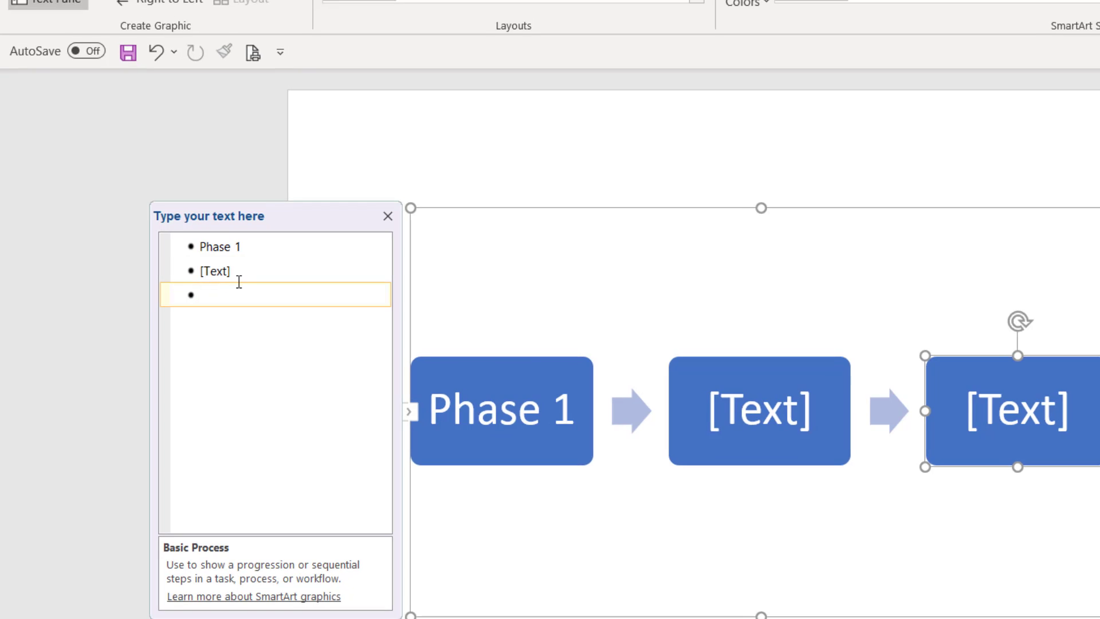
left_click(239, 280)
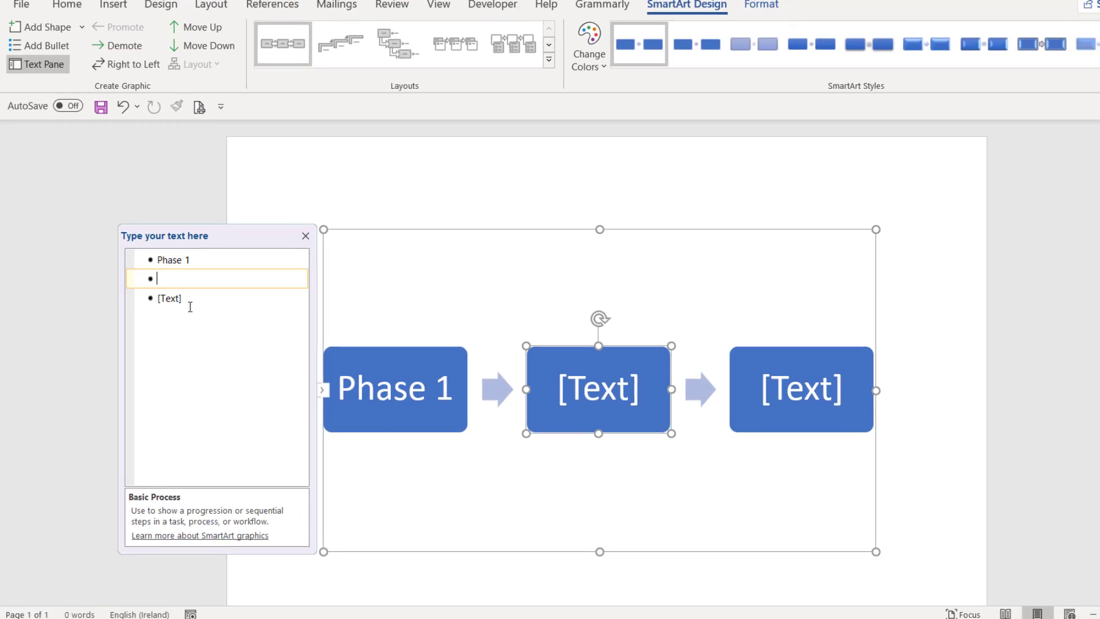
type("Phase 2")
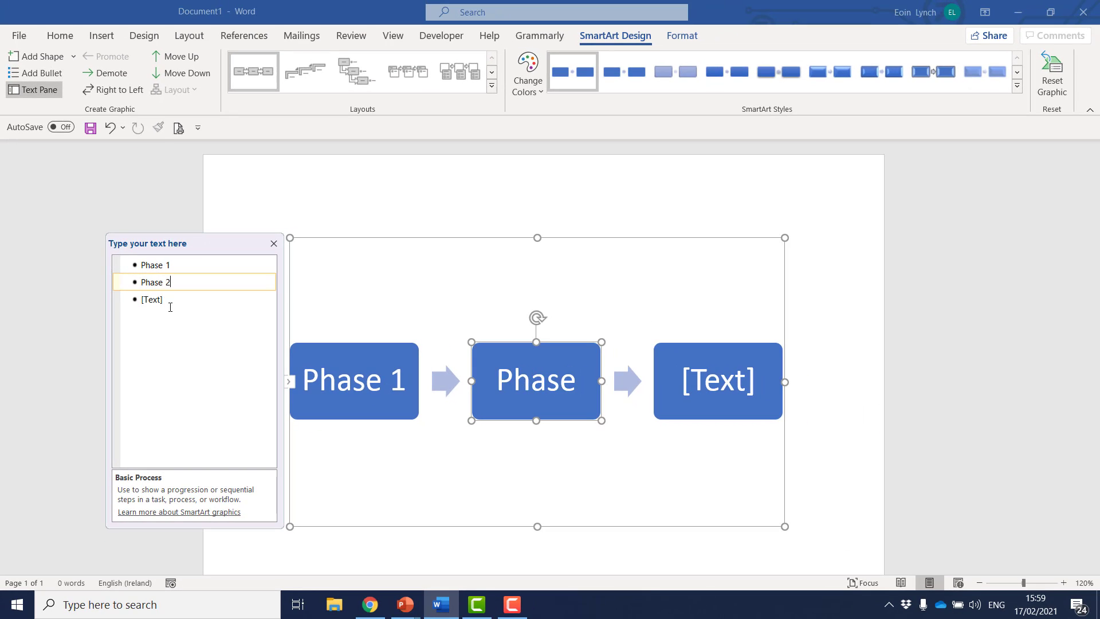
left_click(166, 300)
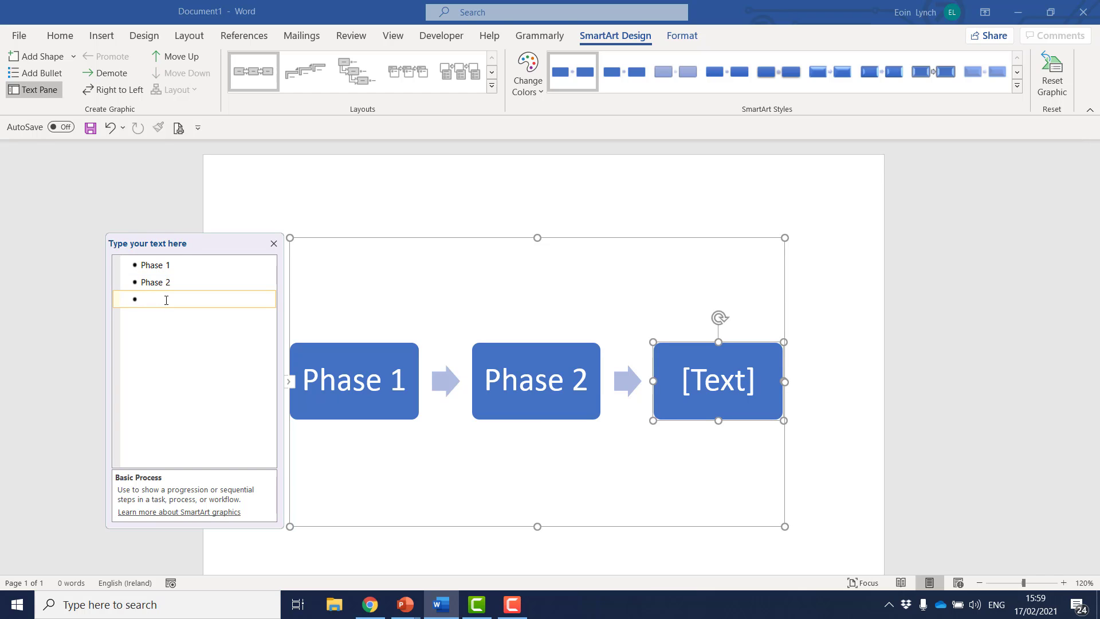
type("Phase 3")
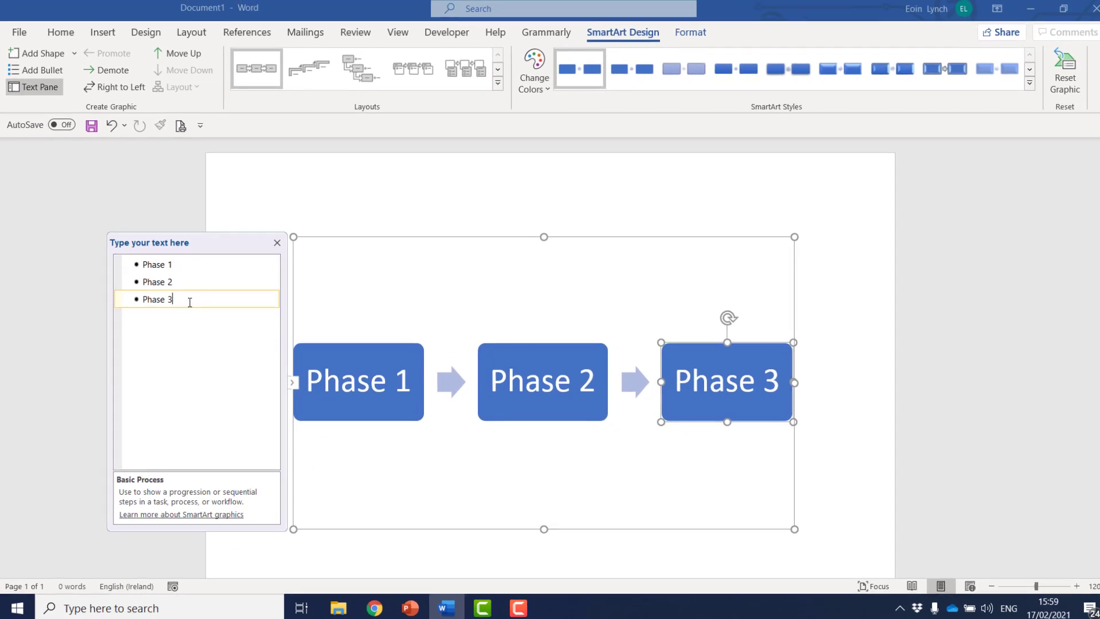
key("Return")
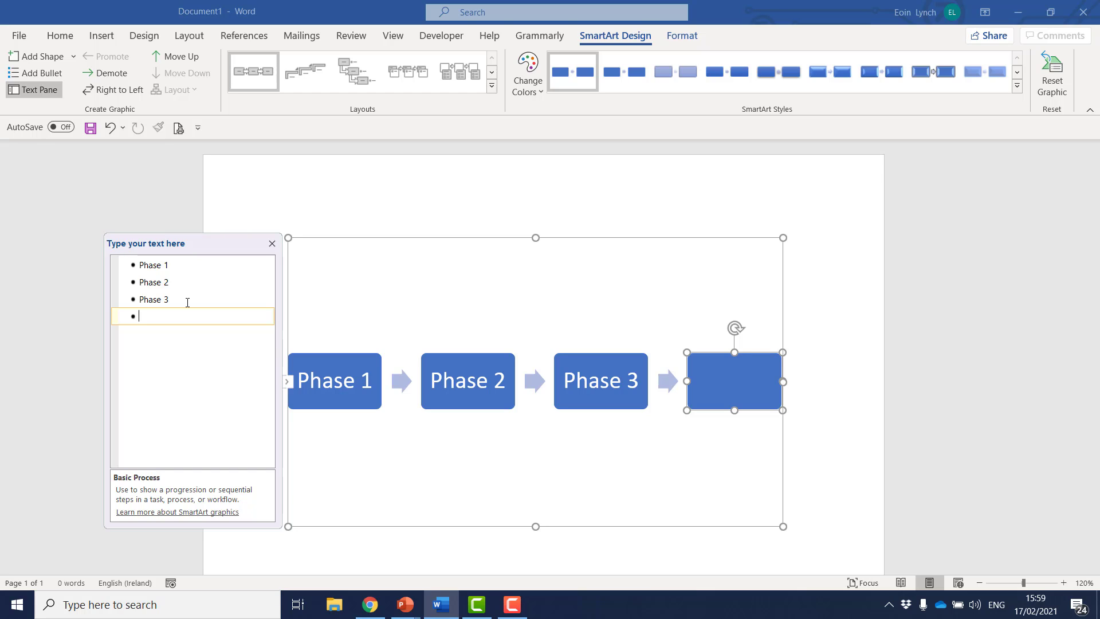
type("Phase 4")
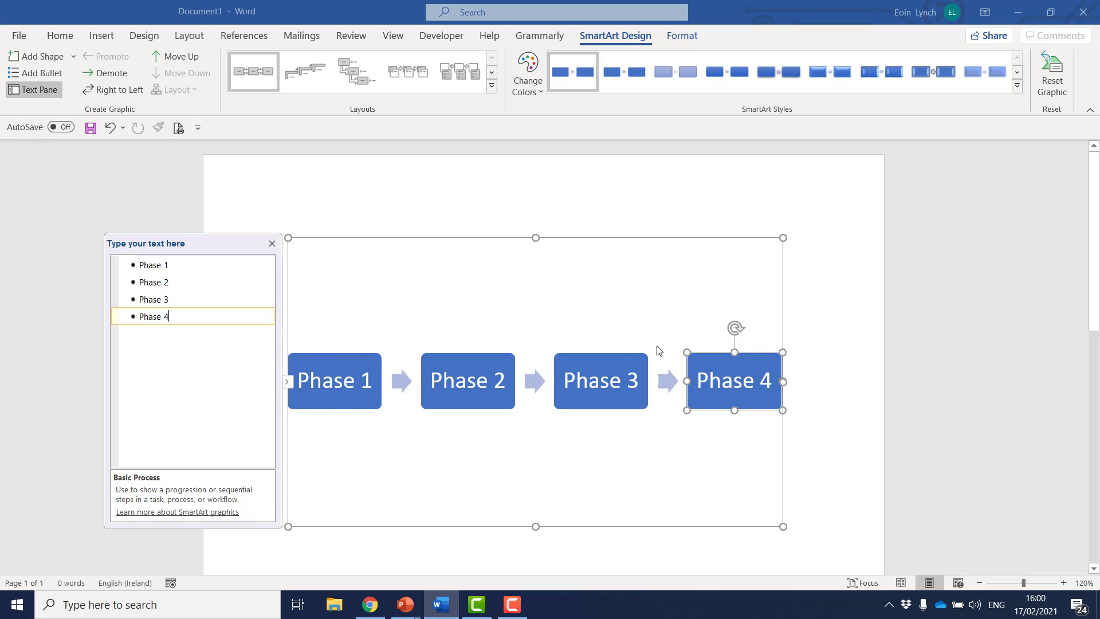
Step: Change the SmartArt graphic's layout to Continuous Block Process
left_click(491, 86)
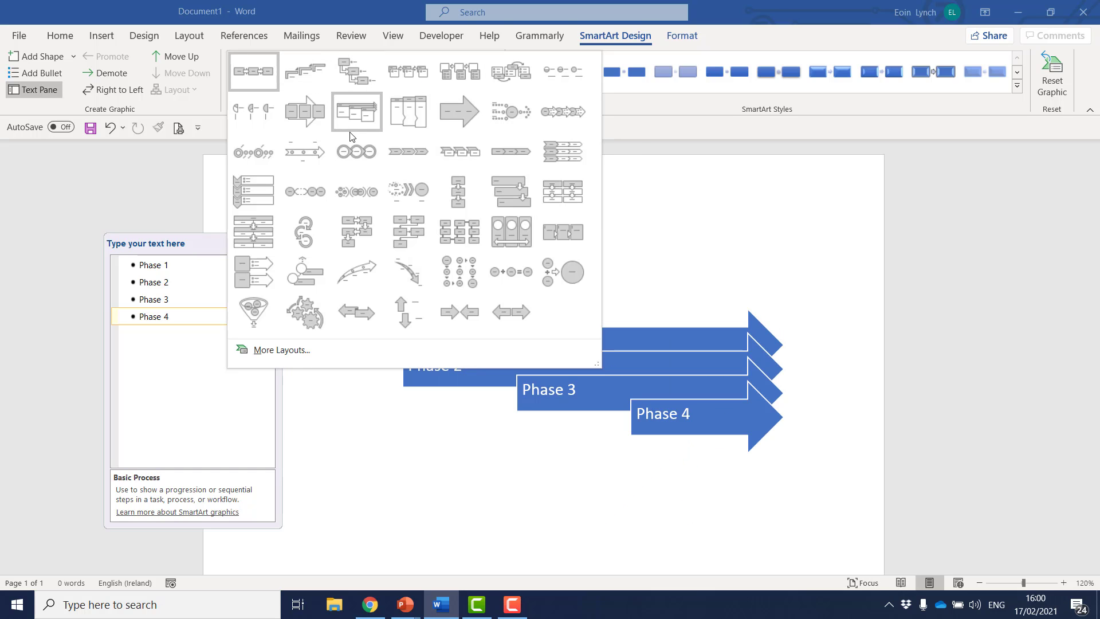
left_click(302, 124)
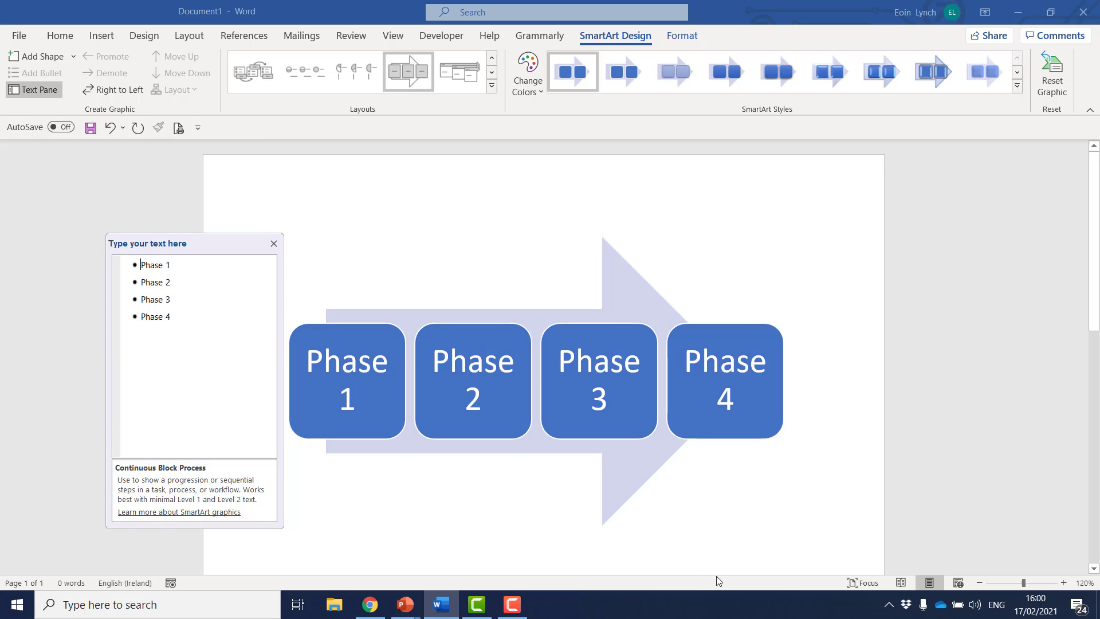
Step: Recolour the SmartArt graphic with the first Colorful scheme and apply the fifth Best Match for Document style
left_click(526, 91)
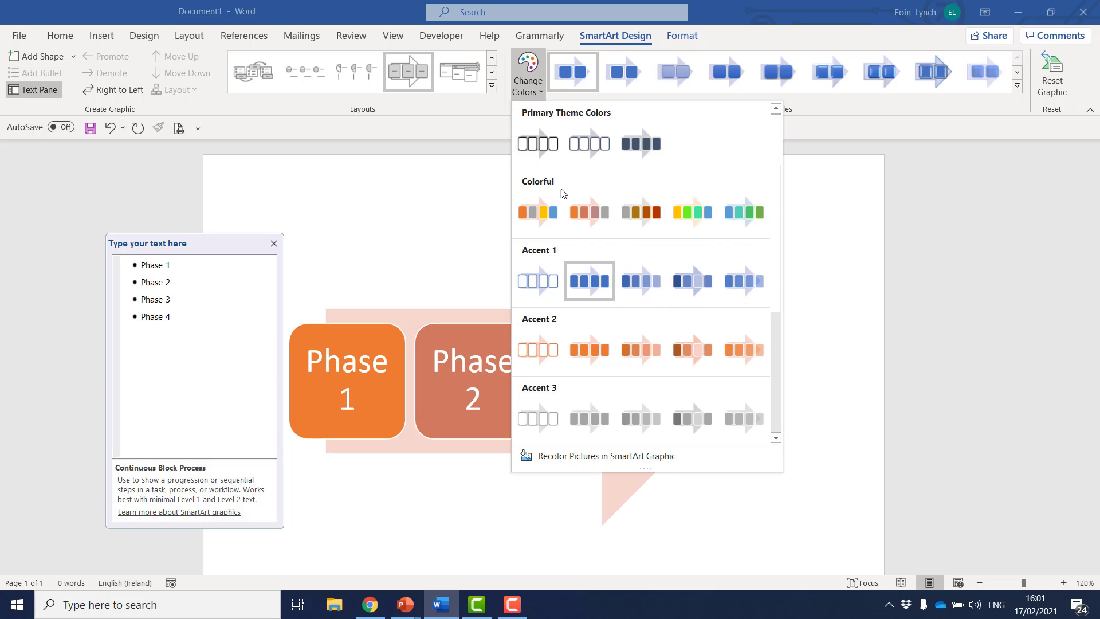
left_click(548, 218)
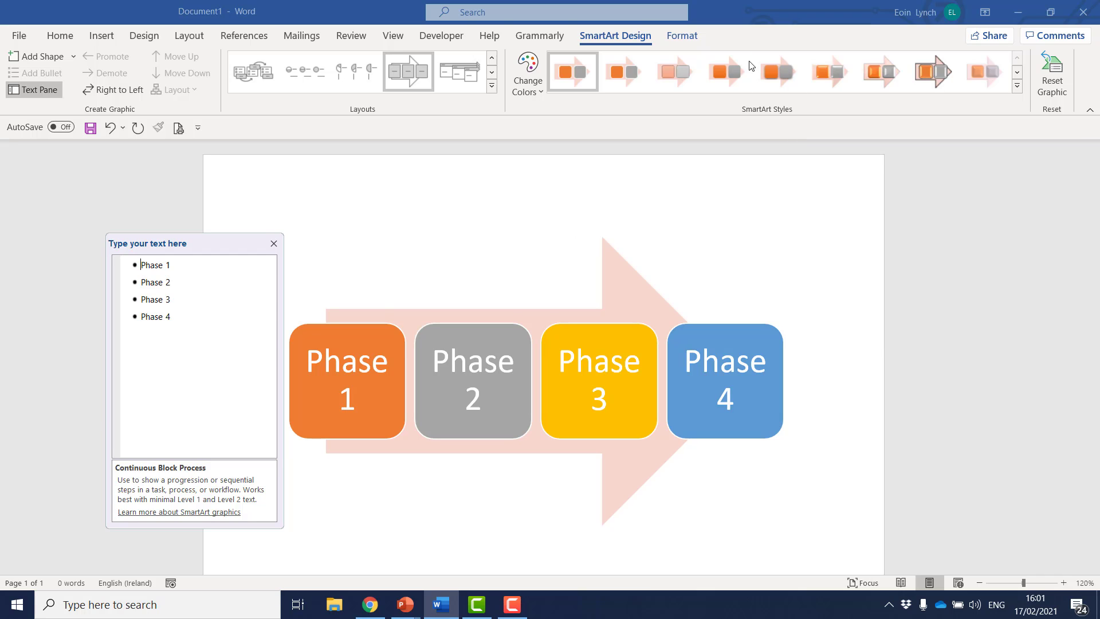
left_click(1017, 85)
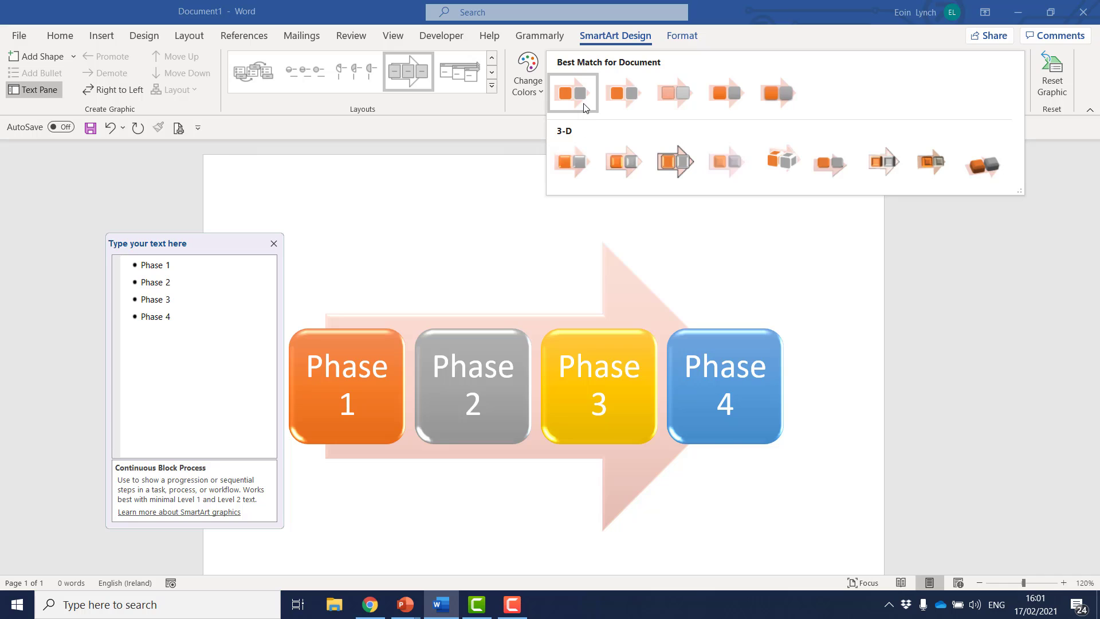
left_click(787, 94)
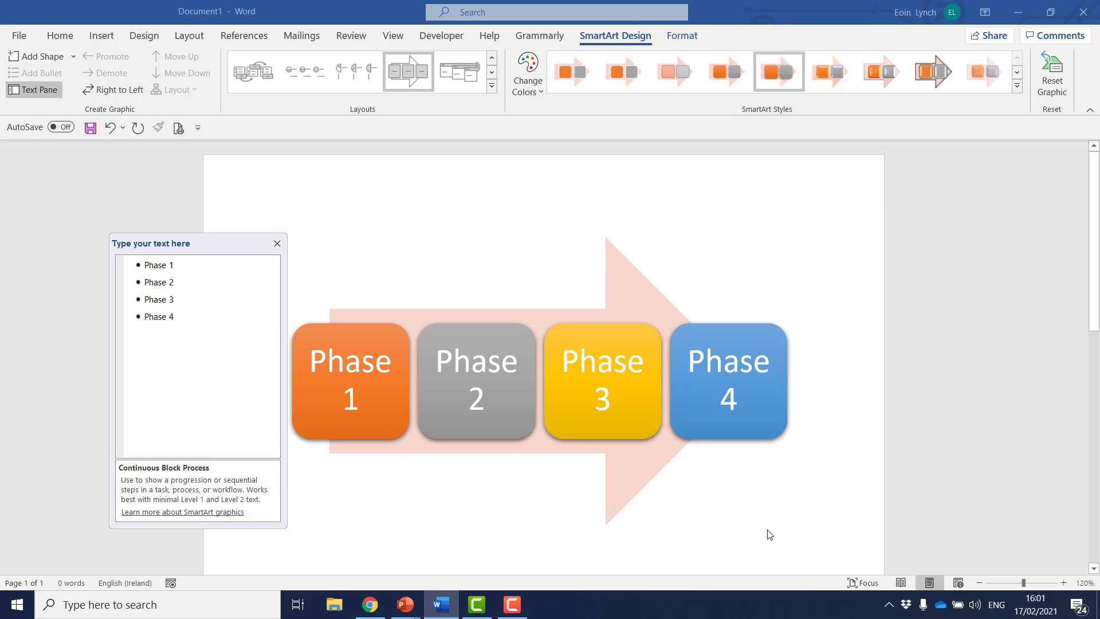